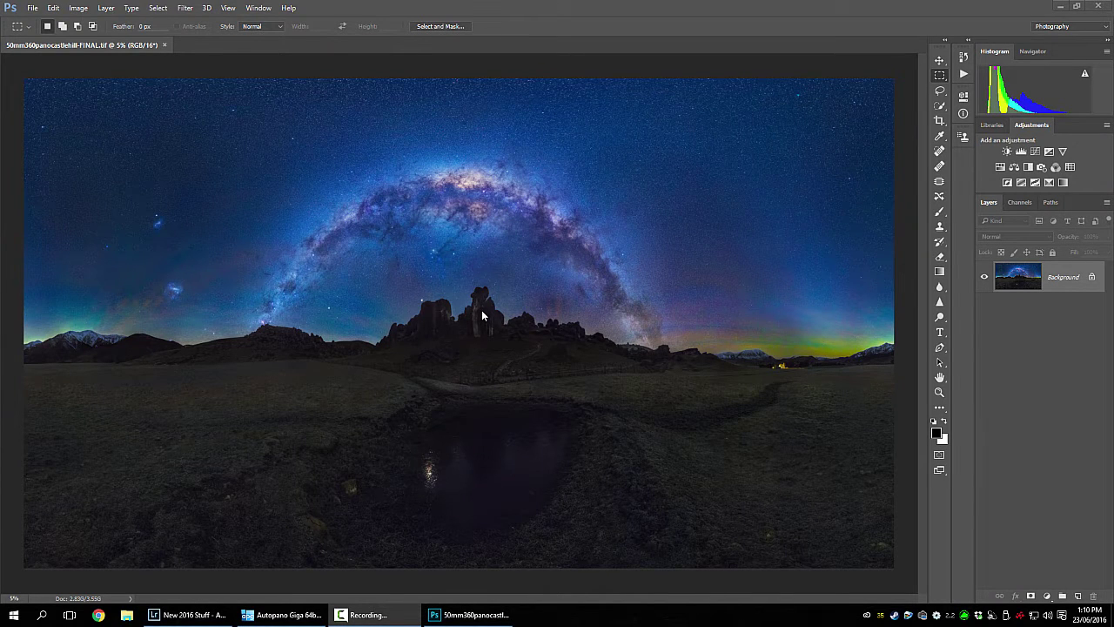
Look over the finished panorama in Photoshop, then close it and Photoshop
{"action": "left_click", "coordinate": [509, 287]}
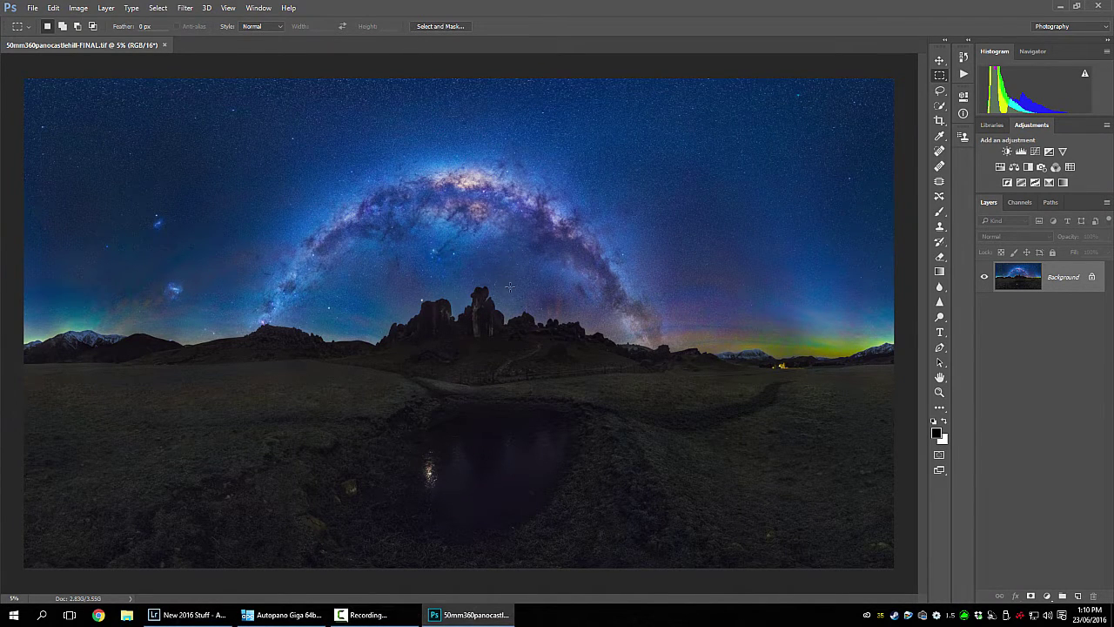
{"action": "scroll", "coordinate": [507, 322], "scroll_direction": "up", "scroll_amount": 5}
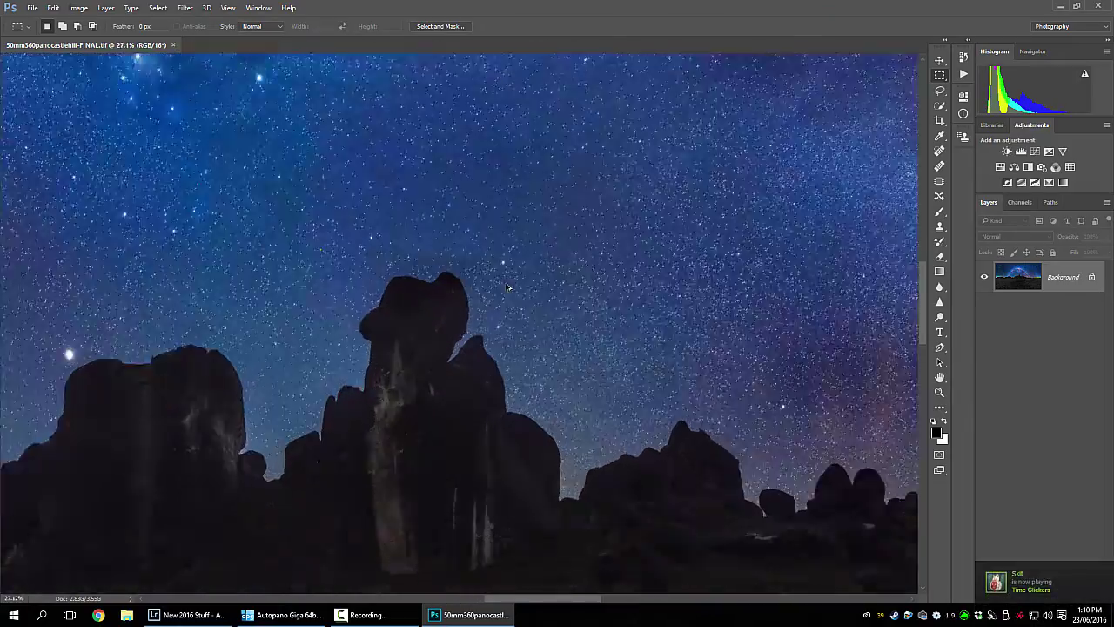
{"action": "scroll", "coordinate": [453, 242], "scroll_direction": "up", "scroll_amount": 1}
{"action": "left_click_drag", "start_coordinate": [923, 285], "coordinate": [705, 410]}
{"action": "left_click_drag", "start_coordinate": [525, 602], "coordinate": [774, 577]}
{"action": "scroll", "coordinate": [460, 322], "scroll_direction": "down", "scroll_amount": 3}
{"action": "scroll", "coordinate": [531, 433], "scroll_direction": "down", "scroll_amount": 8}
{"action": "scroll", "coordinate": [493, 500], "scroll_direction": "down", "scroll_amount": 4}
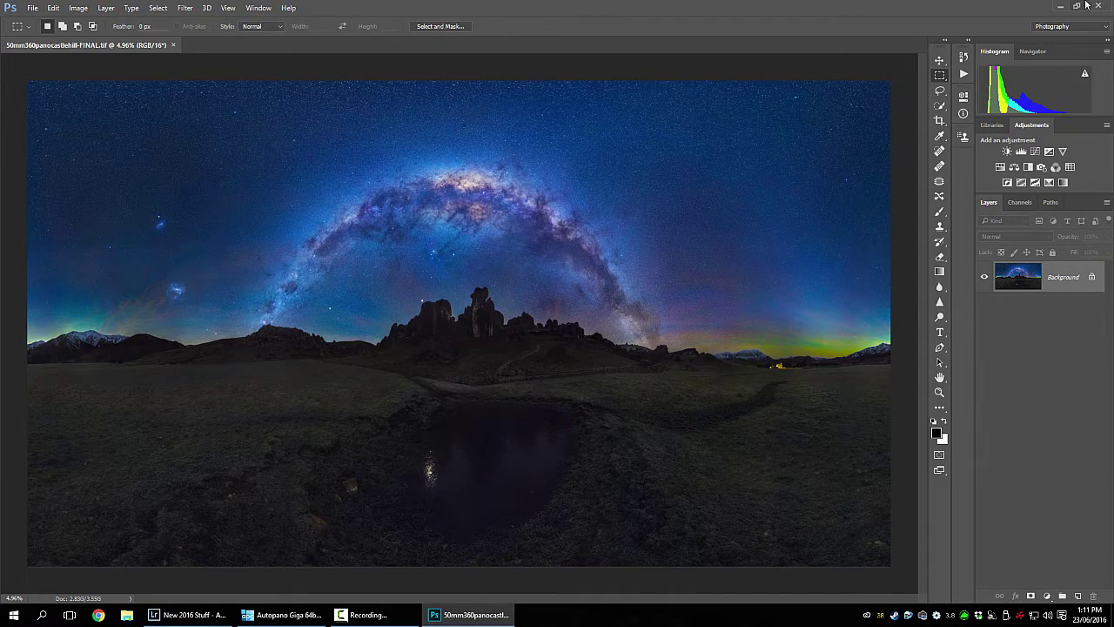
{"action": "left_click", "coordinate": [1097, 5]}
Reset IMG_9405 and set Whites +65, Vibrance +34, Highlights -67 and Temp 3337
{"action": "left_click", "coordinate": [1044, 508]}
{"action": "left_click_drag", "start_coordinate": [1004, 350], "coordinate": [1036, 351]}
{"action": "mouse_move", "coordinate": [1005, 405]}
{"action": "left_mouse_down"}
{"action": "mouse_move", "coordinate": [1039, 406]}
{"action": "mouse_move", "coordinate": [1006, 415]}
{"action": "left_mouse_up"}
{"action": "left_click_drag", "start_coordinate": [1004, 328], "coordinate": [964, 327]}
{"action": "left_click_drag", "start_coordinate": [961, 255], "coordinate": [964, 255]}
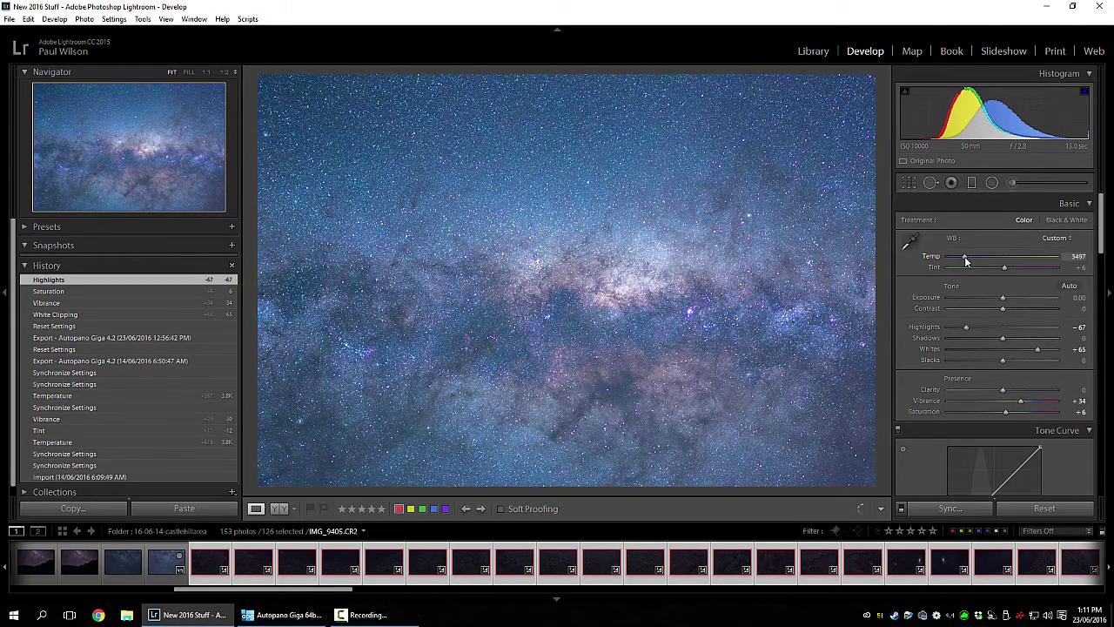
{"action": "left_click_drag", "start_coordinate": [965, 257], "coordinate": [1007, 273]}
Raise Contrast on the Milky Way photo to +20
{"action": "scroll", "coordinate": [1007, 277], "scroll_direction": "down", "scroll_amount": 1}
{"action": "left_click_drag", "start_coordinate": [1007, 275], "coordinate": [1012, 274]}
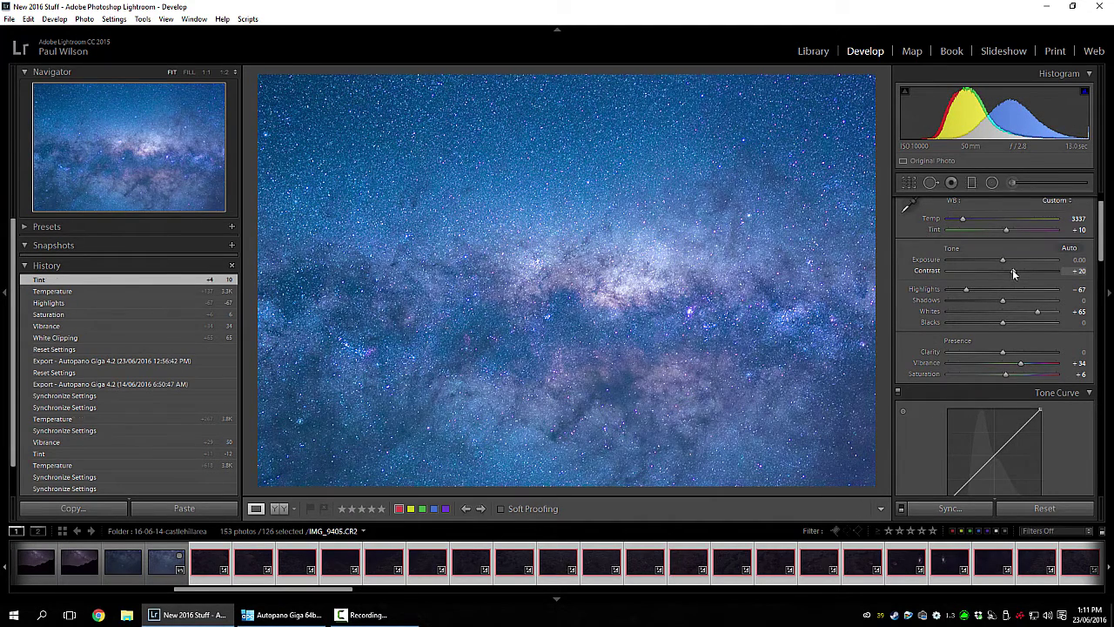
{"action": "scroll", "coordinate": [749, 566], "scroll_direction": "down", "scroll_amount": 10}
{"action": "scroll", "coordinate": [766, 566], "scroll_direction": "up", "scroll_amount": 10}
{"action": "scroll", "coordinate": [648, 567], "scroll_direction": "up", "scroll_amount": 8}
{"action": "scroll", "coordinate": [548, 567], "scroll_direction": "down", "scroll_amount": 20}
{"action": "left_click_drag", "start_coordinate": [1103, 246], "coordinate": [1101, 269]}
Bend the tone curve into a gentle S, lowering darks, lifting brights and raising the black point
{"action": "left_click_drag", "start_coordinate": [973, 357], "coordinate": [974, 362]}
{"action": "left_click_drag", "start_coordinate": [1011, 322], "coordinate": [1011, 318]}
{"action": "mouse_move", "coordinate": [949, 382]}
{"action": "left_click_drag", "start_coordinate": [948, 381], "coordinate": [962, 367]}
{"action": "scroll", "coordinate": [1104, 248], "scroll_direction": "up", "scroll_amount": 3}
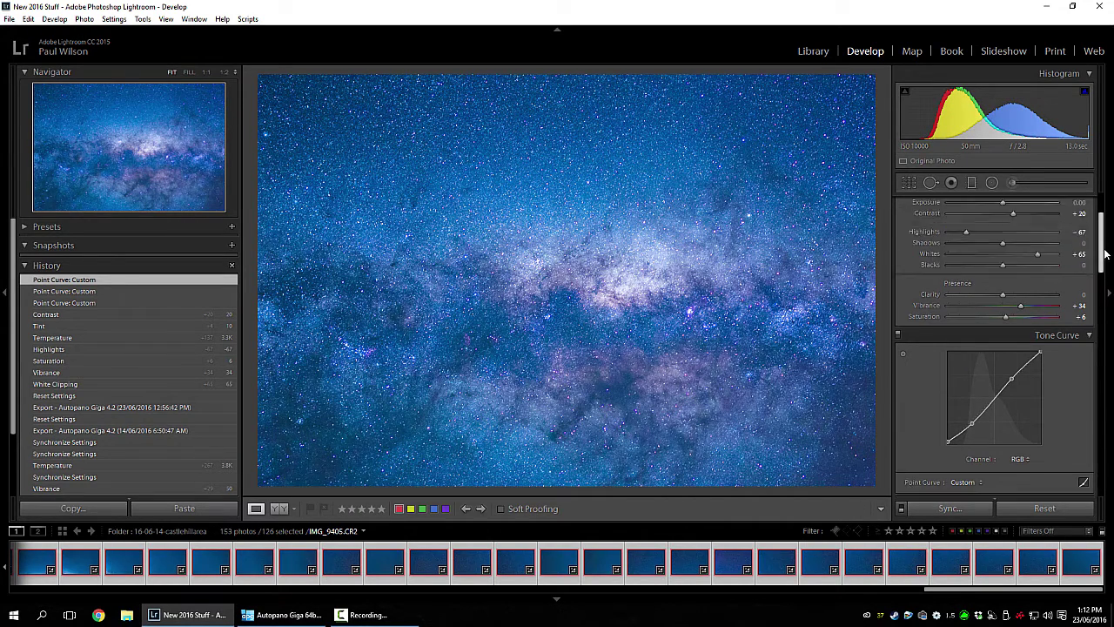
Synchronize the star photo's settings to all the other frames
{"action": "left_click", "coordinate": [961, 509]}
{"action": "left_click", "coordinate": [841, 490]}
{"action": "scroll", "coordinate": [606, 574], "scroll_direction": "up", "scroll_amount": 5}
On IMG_9361, raise Shadows to +66, Blacks to +29 and lift the curve's black point
{"action": "left_click", "coordinate": [599, 570]}
{"action": "left_click", "coordinate": [1030, 318]}
{"action": "left_click", "coordinate": [1038, 322]}
{"action": "left_click_drag", "start_coordinate": [1101, 216], "coordinate": [1101, 242]}
{"action": "left_click", "coordinate": [1012, 280]}
{"action": "left_click", "coordinate": [1019, 279]}
{"action": "left_click_drag", "start_coordinate": [1102, 239], "coordinate": [1102, 254]}
{"action": "left_click_drag", "start_coordinate": [948, 383], "coordinate": [948, 381]}
{"action": "left_click_drag", "start_coordinate": [1103, 278], "coordinate": [1092, 396]}
Set Luminance noise reduction to 20 and Color to 26, checking the result at 1:1
{"action": "left_click_drag", "start_coordinate": [951, 374], "coordinate": [971, 376]}
{"action": "left_click_drag", "start_coordinate": [980, 417], "coordinate": [1042, 437]}
{"action": "left_click", "coordinate": [561, 369]}
{"action": "left_click_drag", "start_coordinate": [625, 339], "coordinate": [614, 391]}
{"action": "scroll", "coordinate": [1103, 348], "scroll_direction": "up", "scroll_amount": 2}
{"action": "left_click", "coordinate": [898, 242]}
{"action": "left_click", "coordinate": [898, 242]}
{"action": "left_click", "coordinate": [595, 251]}
{"action": "scroll", "coordinate": [1038, 311], "scroll_direction": "down", "scroll_amount": 5}
Enable lens profile corrections and reduce Vignetting to 89
{"action": "left_click", "coordinate": [956, 259]}
{"action": "left_click_drag", "start_coordinate": [1003, 360], "coordinate": [938, 371]}
{"action": "left_click_drag", "start_coordinate": [1003, 370], "coordinate": [989, 370]}
Set calibration Red Primary hue to +14 and Green Primary hue to -8
{"action": "left_click_drag", "start_coordinate": [1103, 396], "coordinate": [1100, 467]}
{"action": "left_click_drag", "start_coordinate": [1009, 396], "coordinate": [1011, 392]}
{"action": "left_click_drag", "start_coordinate": [1000, 435], "coordinate": [1012, 405]}
Lower Purple saturation to -22 and reduce Magenta saturation in HSL
{"action": "left_click_drag", "start_coordinate": [1102, 460], "coordinate": [1103, 250]}
{"action": "scroll", "coordinate": [990, 318], "scroll_direction": "down", "scroll_amount": 3}
{"action": "left_click", "coordinate": [1031, 308]}
{"action": "left_click", "coordinate": [996, 308]}
{"action": "mouse_move", "coordinate": [1004, 423]}
{"action": "left_mouse_down"}
{"action": "mouse_move", "coordinate": [990, 421]}
{"action": "mouse_move", "coordinate": [996, 436]}
{"action": "left_mouse_up"}
{"action": "left_click_drag", "start_coordinate": [1102, 288], "coordinate": [1097, 232]}
Synchronize the landscape frame's settings to all the other frames
{"action": "left_click", "coordinate": [973, 513]}
{"action": "left_click", "coordinate": [827, 496]}
{"action": "scroll", "coordinate": [566, 566], "scroll_direction": "down", "scroll_amount": 5}
{"action": "scroll", "coordinate": [561, 568], "scroll_direction": "down", "scroll_amount": 4}
On IMG_9405, lower Highlights to -95 while checking highlight clipping at 1:1
{"action": "left_click", "coordinate": [645, 565]}
{"action": "left_click", "coordinate": [636, 280]}
{"action": "left_click", "coordinate": [1084, 93]}
{"action": "left_click_drag", "start_coordinate": [966, 327], "coordinate": [949, 334]}
{"action": "left_click", "coordinate": [1083, 91]}
{"action": "left_click", "coordinate": [1084, 91]}
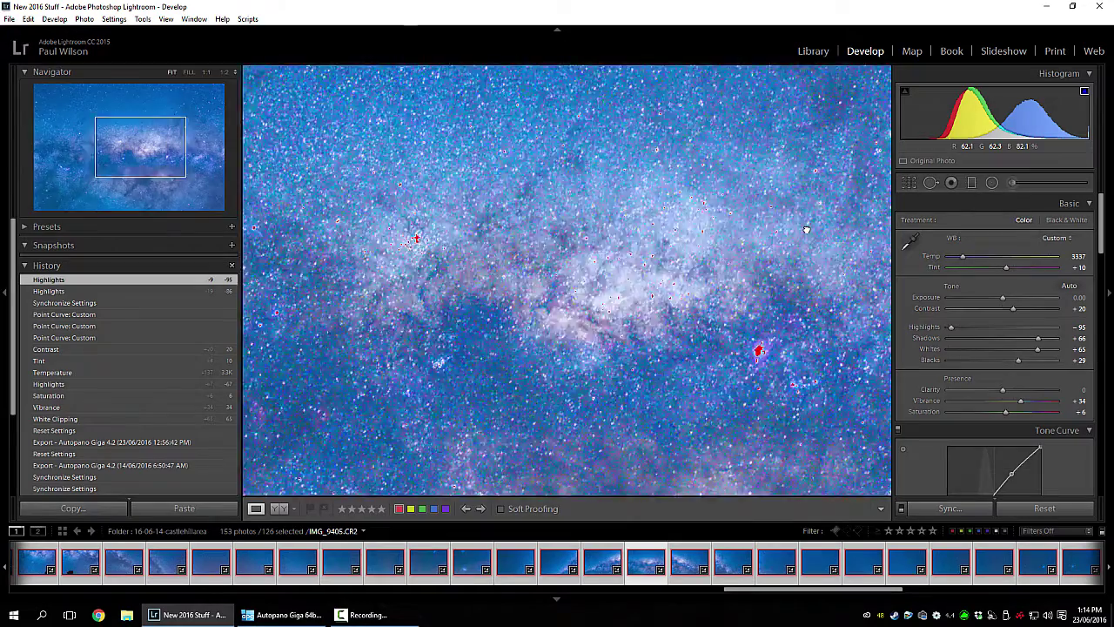
{"action": "left_click", "coordinate": [806, 230]}
{"action": "left_click_drag", "start_coordinate": [1102, 233], "coordinate": [1102, 247]}
Revert the Milky Way photo to the Export - Autopano Giga 4.2 (14/06/2016) history state
{"action": "left_click", "coordinate": [130, 442]}
{"action": "left_click", "coordinate": [138, 466]}
{"action": "right_click", "coordinate": [644, 296]}
{"action": "left_click", "coordinate": [931, 467]}
Synchronize the reverted settings to all the other frames
{"action": "left_click", "coordinate": [930, 508]}
{"action": "left_click", "coordinate": [828, 490]}
{"action": "scroll", "coordinate": [410, 563], "scroll_direction": "up", "scroll_amount": 5}
{"action": "scroll", "coordinate": [406, 564], "scroll_direction": "up", "scroll_amount": 10}
{"action": "scroll", "coordinate": [409, 564], "scroll_direction": "down", "scroll_amount": 15}
{"action": "scroll", "coordinate": [459, 566], "scroll_direction": "down", "scroll_amount": 3}
Start exporting all 126 frames, editing the subfolder name and reviewing 16-bit AdobeRGB TIFF settings
{"action": "right_click", "coordinate": [135, 465]}
{"action": "right_click", "coordinate": [248, 568]}
{"action": "mouse_move", "coordinate": [311, 502]}
{"action": "left_click", "coordinate": [473, 271]}
{"action": "scroll", "coordinate": [783, 252], "scroll_direction": "down", "scroll_amount": 1}
{"action": "left_click", "coordinate": [669, 266]}
{"action": "left_click", "coordinate": [670, 265]}
{"action": "scroll", "coordinate": [609, 348], "scroll_direction": "down", "scroll_amount": 10}
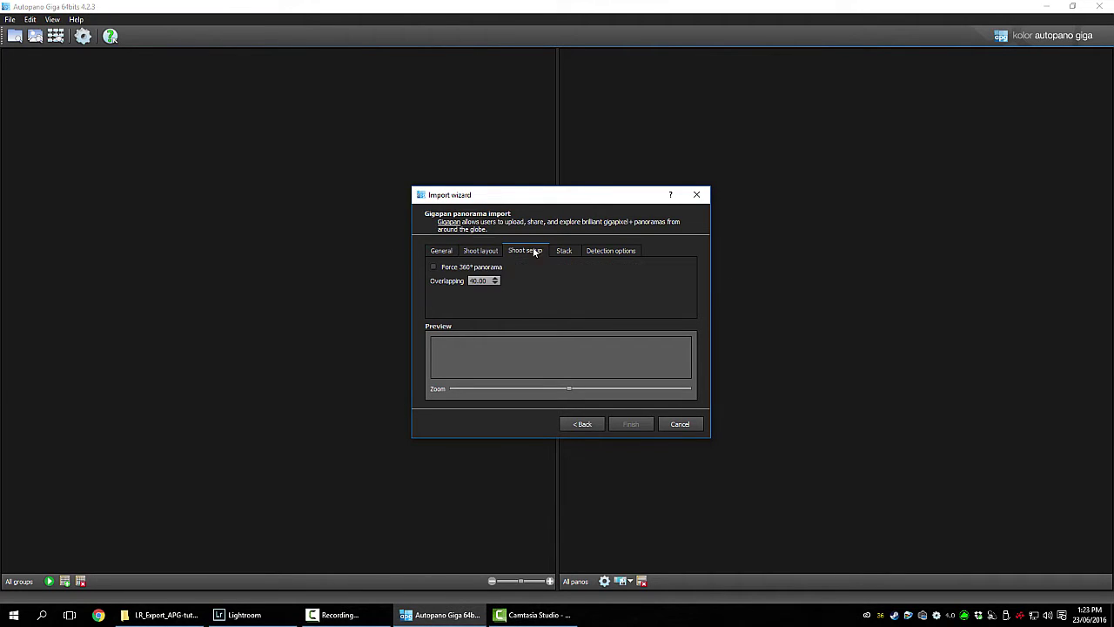
Add all images from the LR_Export_APG-tutorial folder to the Gigapan import
{"action": "left_click", "coordinate": [438, 251]}
{"action": "left_click", "coordinate": [652, 267]}
{"action": "left_click", "coordinate": [554, 293]}
{"action": "left_click", "coordinate": [639, 230]}
{"action": "double_click", "coordinate": [733, 283]}
{"action": "key", "text": "ctrl+a"}
{"action": "left_click", "coordinate": [871, 497]}
Enlarge the import wizard and set the grid to 9 rows by 14 columns
{"action": "left_click_drag", "start_coordinate": [711, 437], "coordinate": [918, 423]}
{"action": "left_click_drag", "start_coordinate": [411, 185], "coordinate": [69, 1]}
{"action": "left_click", "coordinate": [159, 101]}
{"action": "left_click", "coordinate": [159, 97]}
{"action": "left_click", "coordinate": [159, 101]}
{"action": "left_click", "coordinate": [160, 101]}
{"action": "left_click", "coordinate": [147, 69]}
{"action": "left_click", "coordinate": [222, 65]}
{"action": "left_click", "coordinate": [277, 66]}
Run detection on the 126 imported images in Group 2
{"action": "left_click", "coordinate": [835, 424]}
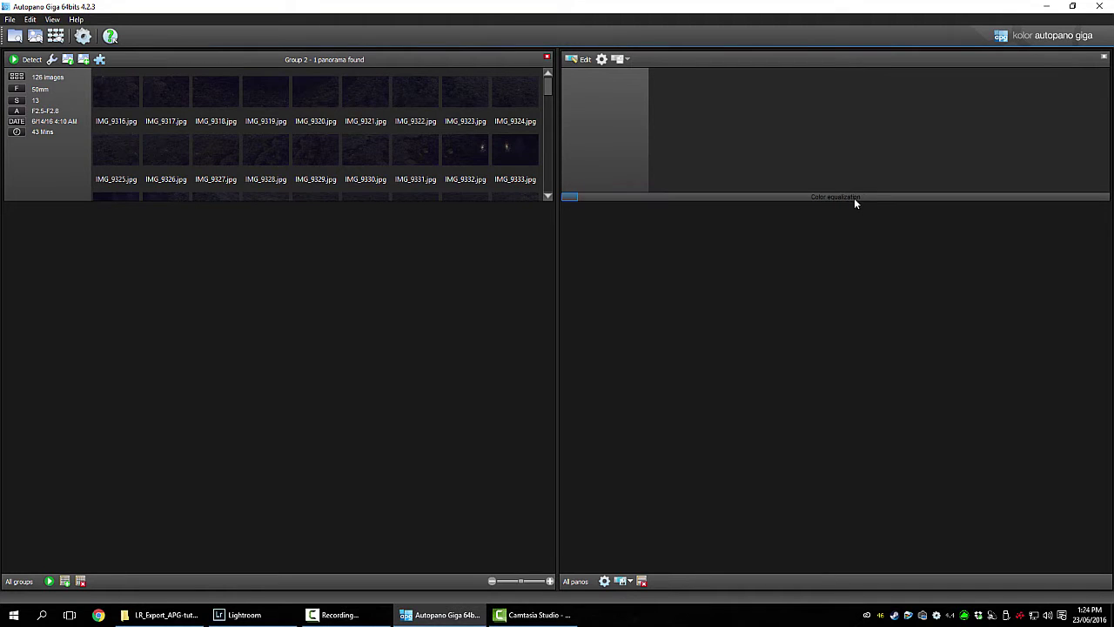
Open the stitched panorama in the editor and shift it so the Milky Way arch is centred
{"action": "double_click", "coordinate": [876, 162]}
{"action": "left_click", "coordinate": [390, 41]}
{"action": "left_click", "coordinate": [394, 43]}
{"action": "left_click_drag", "start_coordinate": [670, 256], "coordinate": [516, 269]}
Level the panorama's horizon with the Horizon tool and fine-tune its shape
{"action": "left_click", "coordinate": [306, 50]}
{"action": "left_click_drag", "start_coordinate": [614, 273], "coordinate": [612, 264]}
{"action": "left_click_drag", "start_coordinate": [613, 259], "coordinate": [758, 312]}
{"action": "left_click_drag", "start_coordinate": [670, 293], "coordinate": [671, 292]}
Switch to mask mode and place the first green keep markers on the patch
{"action": "left_click", "coordinate": [438, 39]}
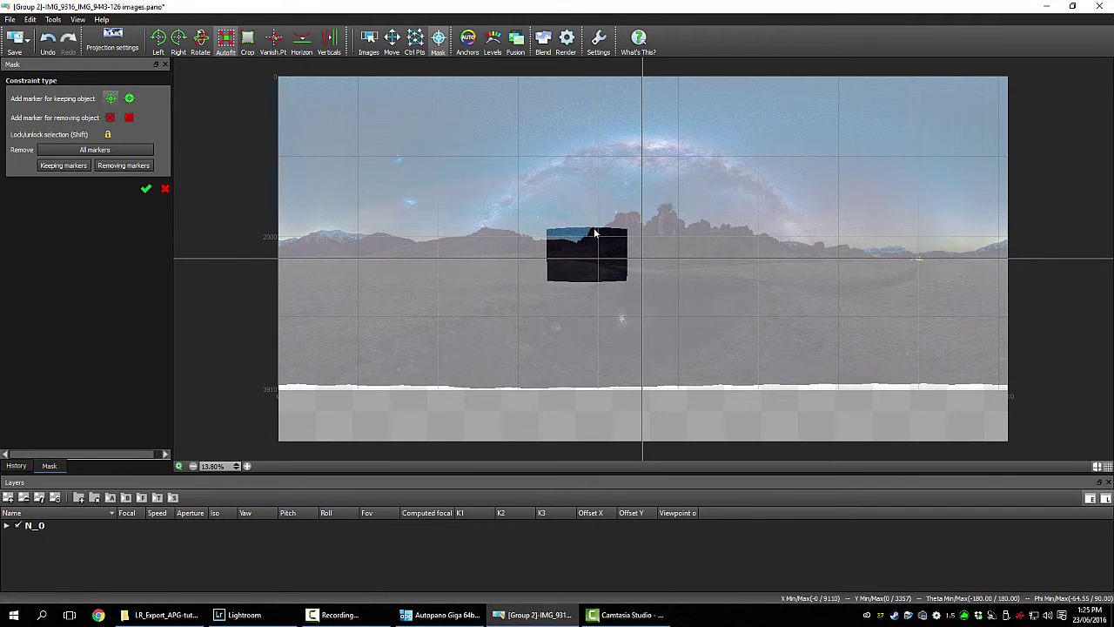
{"action": "right_click", "coordinate": [595, 234]}
{"action": "left_click", "coordinate": [590, 237]}
{"action": "left_click", "coordinate": [592, 233]}
{"action": "left_click", "coordinate": [566, 249]}
{"action": "left_click", "coordinate": [556, 266]}
Add more keep markers across the patch, leave mask mode and bring up the render settings
{"action": "left_click", "coordinate": [584, 246]}
{"action": "left_click", "coordinate": [584, 260]}
{"action": "left_click", "coordinate": [591, 256]}
{"action": "left_click", "coordinate": [584, 275]}
{"action": "left_click", "coordinate": [163, 191]}
{"action": "left_click", "coordinate": [567, 40]}
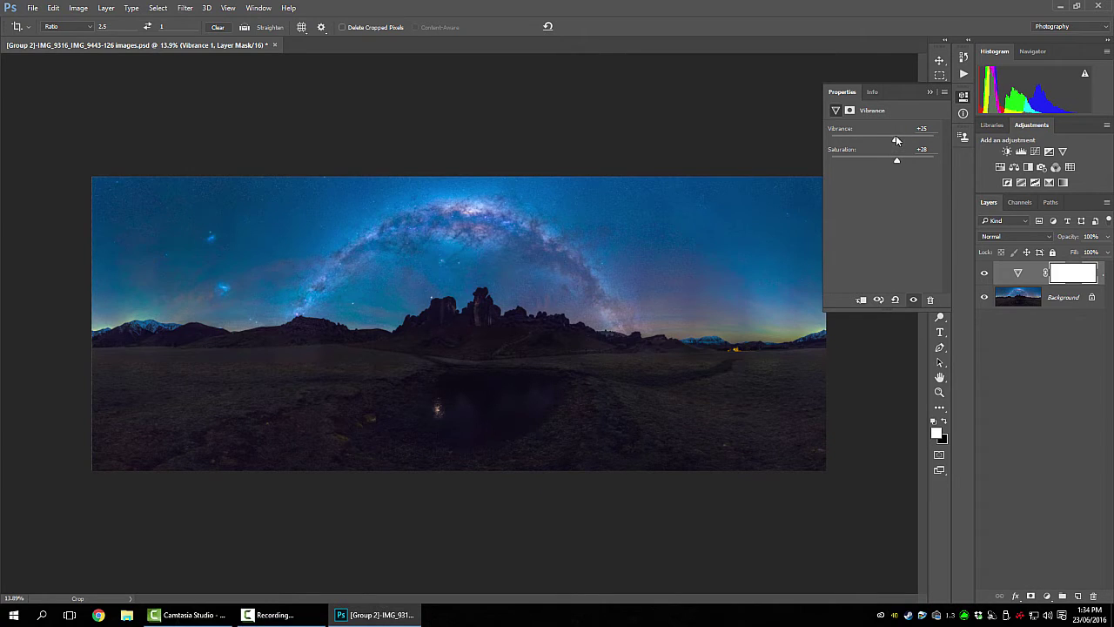
Select the Vibrance layer's mask and invert it with Ctrl+I to hide the boost
{"action": "left_click", "coordinate": [931, 89]}
{"action": "left_click", "coordinate": [1018, 275]}
{"action": "double_click", "coordinate": [1015, 272]}
{"action": "left_click", "coordinate": [1074, 276]}
{"action": "scroll", "coordinate": [574, 274], "scroll_direction": "up", "scroll_amount": 5}
{"action": "scroll", "coordinate": [575, 273], "scroll_direction": "up", "scroll_amount": 3}
{"action": "scroll", "coordinate": [729, 258], "scroll_direction": "down", "scroll_amount": 6}
{"action": "scroll", "coordinate": [842, 455], "scroll_direction": "down", "scroll_amount": 2}
{"action": "scroll", "coordinate": [841, 455], "scroll_direction": "up", "scroll_amount": 5}
{"action": "left_click", "coordinate": [930, 91]}
{"action": "scroll", "coordinate": [846, 242], "scroll_direction": "up", "scroll_amount": 3}
{"action": "key", "text": "ctrl+i"}
Set up the Brush at 28% opacity and 432 px size
{"action": "left_click", "coordinate": [939, 211]}
{"action": "left_click", "coordinate": [245, 27]}
{"action": "left_click", "coordinate": [1077, 282]}
{"action": "key", "text": "bracketright"}
{"action": "key", "text": "bracketright"}
{"action": "key", "text": "bracketright"}
{"action": "right_click", "coordinate": [471, 285]}
{"action": "left_click_drag", "start_coordinate": [534, 282], "coordinate": [541, 285]}
{"action": "left_click", "coordinate": [1081, 278]}
Paint white over the glowing right-hand sky above the snowy mountains
{"action": "left_click_drag", "start_coordinate": [659, 319], "coordinate": [794, 317]}
{"action": "scroll", "coordinate": [643, 287], "scroll_direction": "down", "scroll_amount": 3, "text": "alt"}
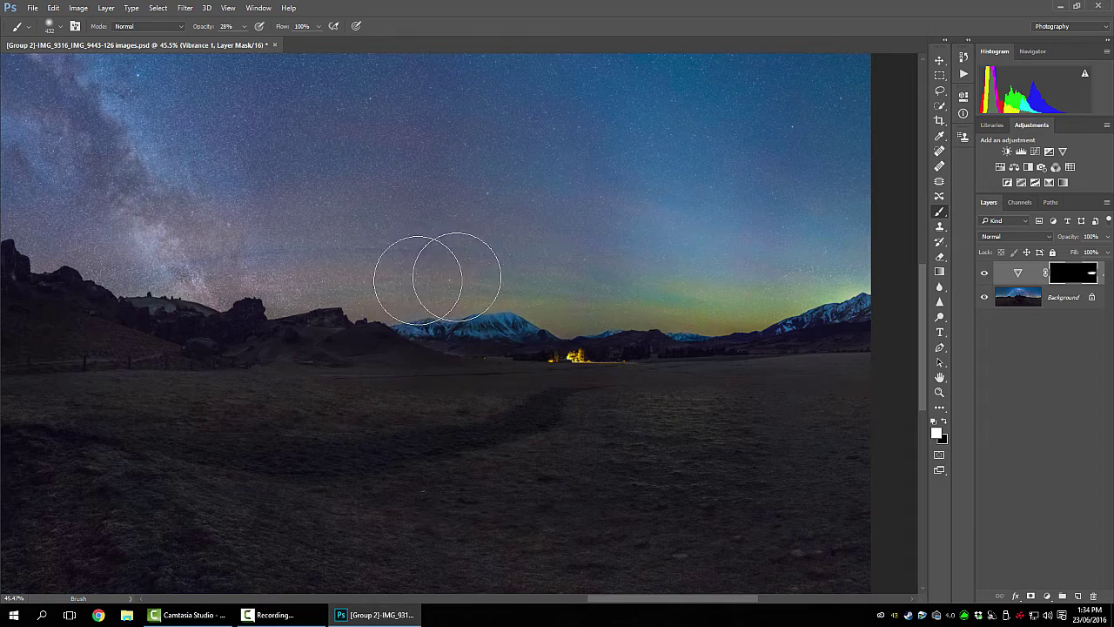
{"action": "scroll", "coordinate": [780, 307], "scroll_direction": "up", "scroll_amount": 2, "text": "alt"}
{"action": "scroll", "coordinate": [780, 307], "scroll_direction": "up", "scroll_amount": 2, "text": "alt"}
{"action": "left_click", "coordinate": [984, 273]}
{"action": "scroll", "coordinate": [523, 311], "scroll_direction": "down", "scroll_amount": 3}
Add a second Vibrance layer with saturation -55 and invert its mask
{"action": "scroll", "coordinate": [337, 360], "scroll_direction": "up", "scroll_amount": 2}
{"action": "scroll", "coordinate": [337, 360], "scroll_direction": "down", "scroll_amount": 3, "text": "alt"}
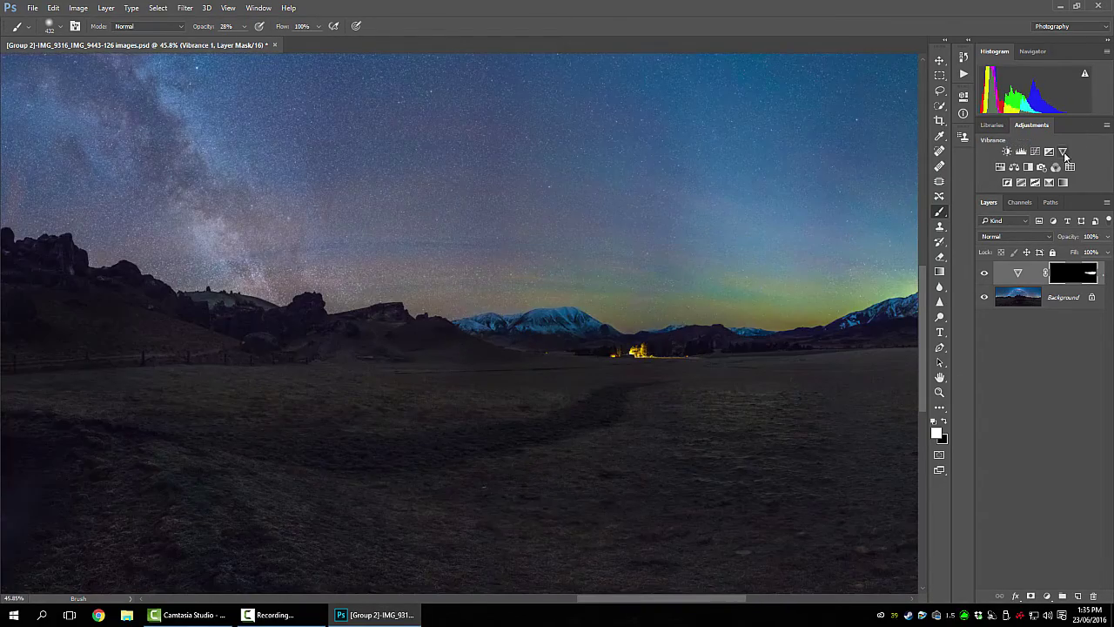
{"action": "left_click", "coordinate": [1064, 154]}
{"action": "left_click", "coordinate": [855, 158]}
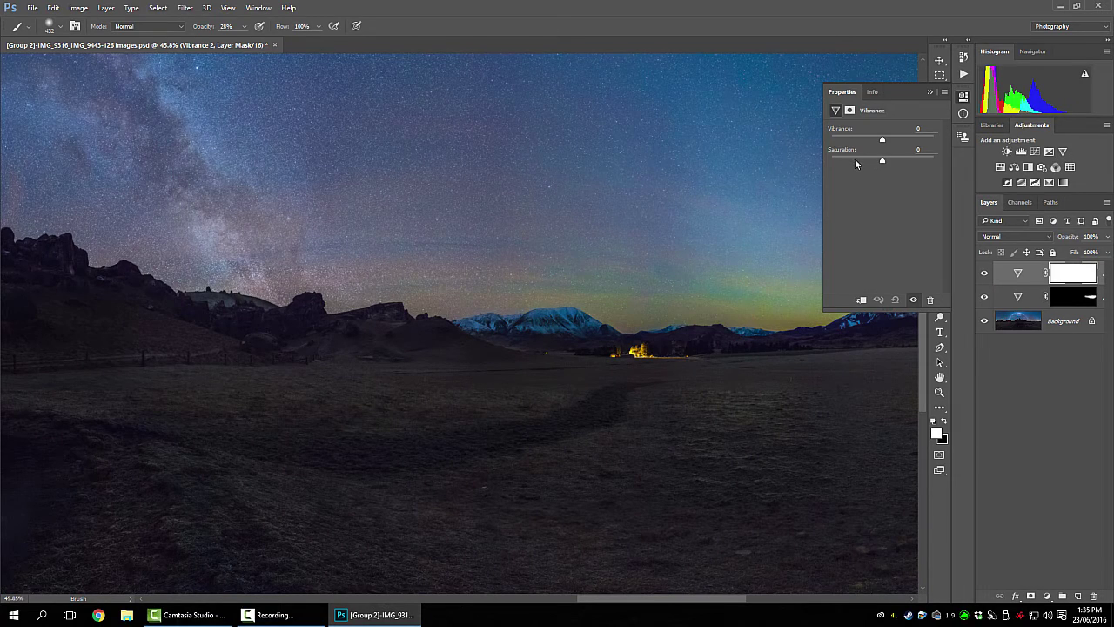
{"action": "left_click", "coordinate": [1073, 275]}
{"action": "key", "text": "ctrl+i"}
Paint the desaturation over the snowy mountain peak with a 125 px brush
{"action": "scroll", "coordinate": [541, 320], "scroll_direction": "up", "scroll_amount": 5}
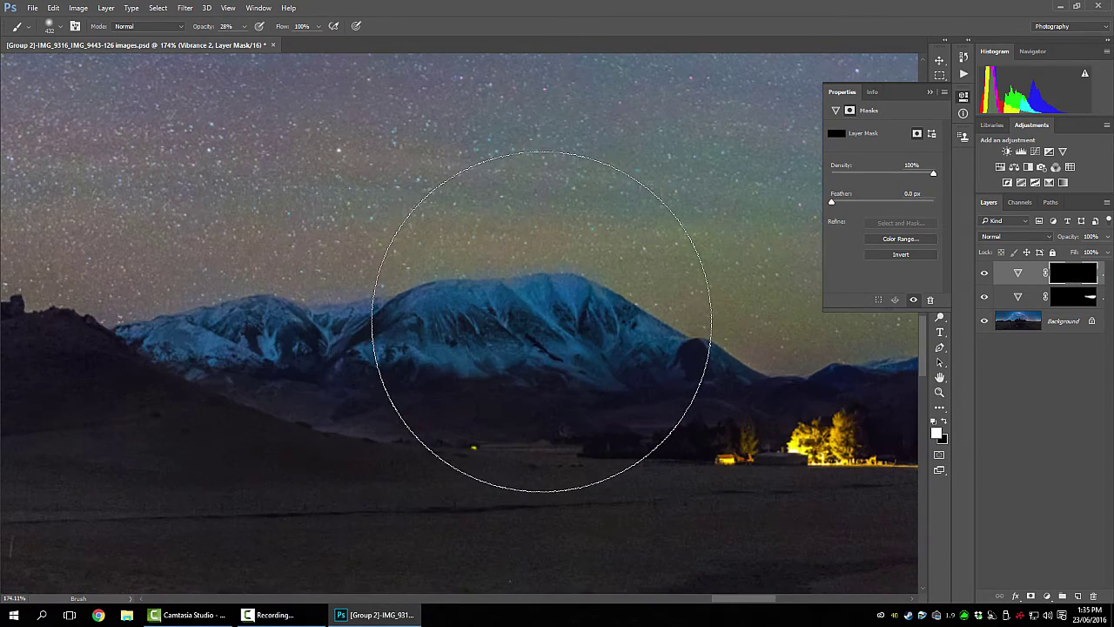
{"action": "key", "text": "bracketleft"}
{"action": "key", "text": "bracketleft"}
{"action": "key", "text": "bracketleft"}
{"action": "key", "text": "bracketleft"}
{"action": "key", "text": "bracketleft"}
{"action": "key", "text": "bracketleft"}
{"action": "key", "text": "bracketleft"}
{"action": "key", "text": "bracketleft"}
{"action": "mouse_move", "coordinate": [513, 322]}
{"action": "left_mouse_down"}
{"action": "mouse_move", "coordinate": [454, 338]}
{"action": "mouse_move", "coordinate": [456, 323]}
{"action": "mouse_move", "coordinate": [436, 323]}
{"action": "mouse_move", "coordinate": [569, 327]}
{"action": "mouse_move", "coordinate": [581, 346]}
{"action": "mouse_move", "coordinate": [631, 365]}
{"action": "mouse_move", "coordinate": [541, 315]}
{"action": "mouse_move", "coordinate": [293, 354]}
{"action": "mouse_move", "coordinate": [279, 342]}
{"action": "mouse_move", "coordinate": [168, 353]}
{"action": "mouse_move", "coordinate": [215, 340]}
{"action": "mouse_move", "coordinate": [434, 353]}
{"action": "mouse_move", "coordinate": [401, 346]}
{"action": "mouse_move", "coordinate": [631, 364]}
{"action": "mouse_move", "coordinate": [605, 340]}
{"action": "left_mouse_up"}
{"action": "key", "text": "ctrl+0"}
{"action": "right_click", "coordinate": [1062, 321]}
Flatten all layers into a single Background layer
{"action": "left_click", "coordinate": [987, 443]}
{"action": "scroll", "coordinate": [292, 386], "scroll_direction": "down", "scroll_amount": 5}
{"action": "scroll", "coordinate": [292, 386], "scroll_direction": "down", "scroll_amount": 3}
{"action": "scroll", "coordinate": [583, 217], "scroll_direction": "up", "scroll_amount": 5}
{"action": "scroll", "coordinate": [621, 224], "scroll_direction": "up", "scroll_amount": 1}
{"action": "scroll", "coordinate": [657, 242], "scroll_direction": "up", "scroll_amount": 2}
{"action": "scroll", "coordinate": [582, 322], "scroll_direction": "down", "scroll_amount": 5}
{"action": "scroll", "coordinate": [606, 344], "scroll_direction": "down", "scroll_amount": 1}
{"action": "scroll", "coordinate": [569, 209], "scroll_direction": "up", "scroll_amount": 3}
Add a Curves adjustment with an S-curve darkening shadows and brightening highlights
{"action": "left_click", "coordinate": [1034, 152]}
{"action": "left_click_drag", "start_coordinate": [860, 226], "coordinate": [862, 228]}
{"action": "left_click", "coordinate": [878, 214]}
{"action": "left_click_drag", "start_coordinate": [914, 182], "coordinate": [913, 178]}
{"action": "left_click", "coordinate": [931, 92]}
{"action": "scroll", "coordinate": [511, 217], "scroll_direction": "down", "scroll_amount": 3}
Invert the Curves mask, set the brush to 200 px and compare with and without Curves
{"action": "key", "text": "ctrl+i"}
{"action": "scroll", "coordinate": [538, 221], "scroll_direction": "up", "scroll_amount": 4}
{"action": "scroll", "coordinate": [538, 221], "scroll_direction": "up", "scroll_amount": 1}
{"action": "key", "text": "bracketleft"}
{"action": "key", "text": "bracketright"}
{"action": "key", "text": "bracketright"}
{"action": "key", "text": "bracketright"}
{"action": "key", "text": "bracketright"}
{"action": "key", "text": "bracketright"}
{"action": "scroll", "coordinate": [594, 409], "scroll_direction": "down", "scroll_amount": 5}
{"action": "left_click", "coordinate": [984, 273]}
{"action": "left_click", "coordinate": [984, 273]}
{"action": "scroll", "coordinate": [614, 434], "scroll_direction": "up", "scroll_amount": 3}
{"action": "left_click", "coordinate": [984, 273]}
{"action": "left_click", "coordinate": [984, 274]}
{"action": "left_click", "coordinate": [984, 273]}
{"action": "left_click", "coordinate": [984, 273]}
Paint the Curves mask white over the Milky Way and check the mask's display options
{"action": "mouse_move", "coordinate": [620, 292]}
{"action": "left_mouse_down"}
{"action": "mouse_move", "coordinate": [574, 310]}
{"action": "mouse_move", "coordinate": [604, 267]}
{"action": "mouse_move", "coordinate": [568, 295]}
{"action": "mouse_move", "coordinate": [614, 283]}
{"action": "mouse_move", "coordinate": [576, 300]}
{"action": "mouse_move", "coordinate": [604, 276]}
{"action": "left_mouse_up"}
{"action": "right_click", "coordinate": [1031, 279]}
{"action": "right_click", "coordinate": [1072, 268]}
{"action": "left_click", "coordinate": [1044, 269]}
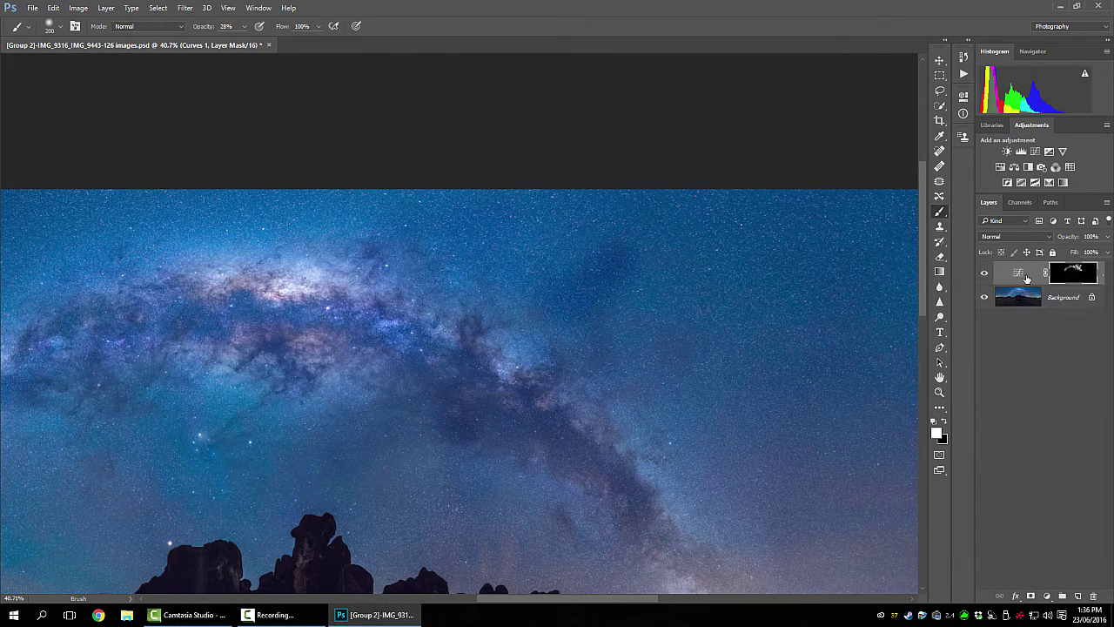